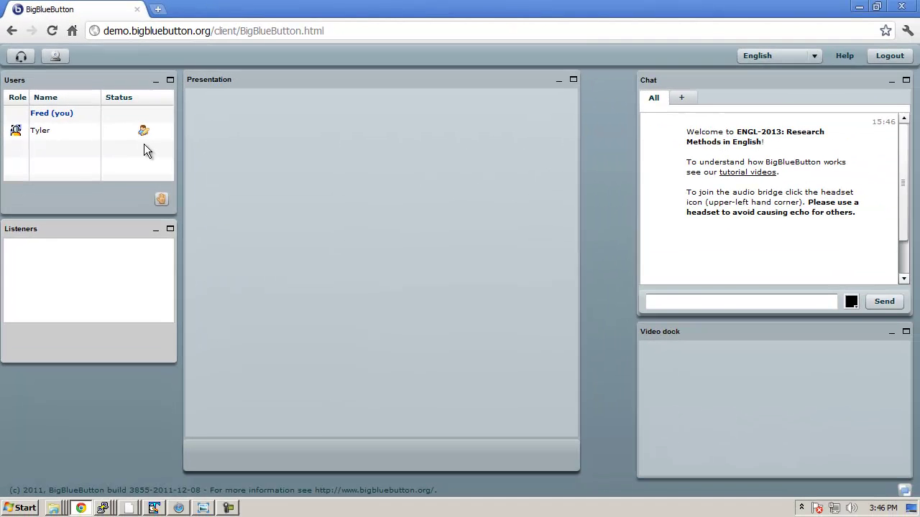
- Send a short "Hi" greeting addressed to the presenter by first name in the public chat
{"action": "left_click", "coordinate": [710, 303]}
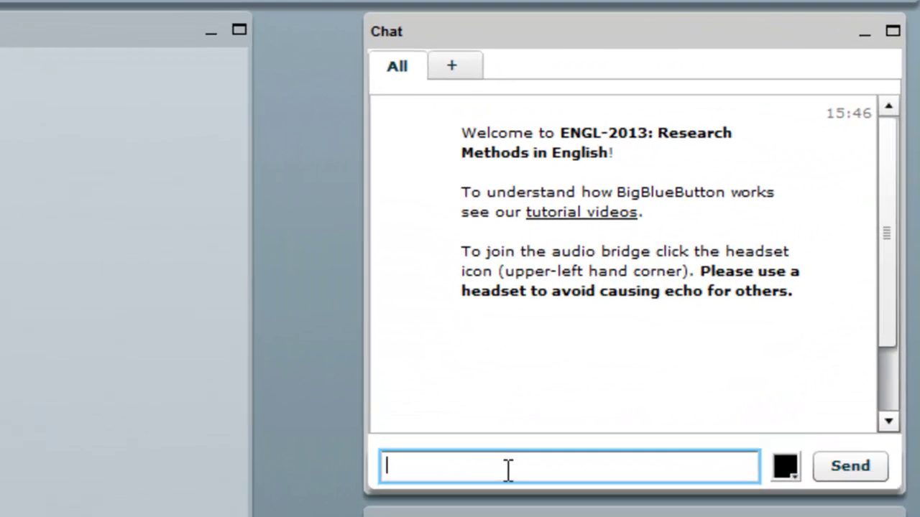
{"action": "type", "text": "Hi Tyler"}
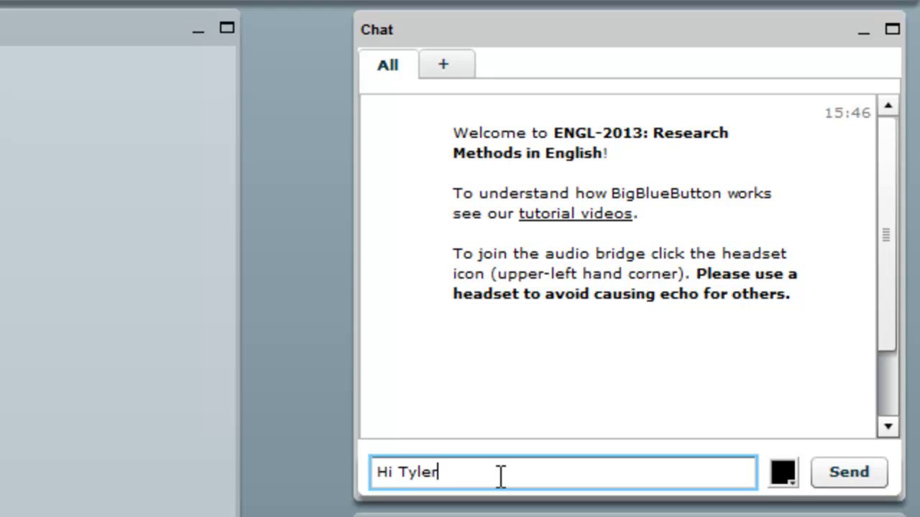
{"action": "key", "text": "Return"}
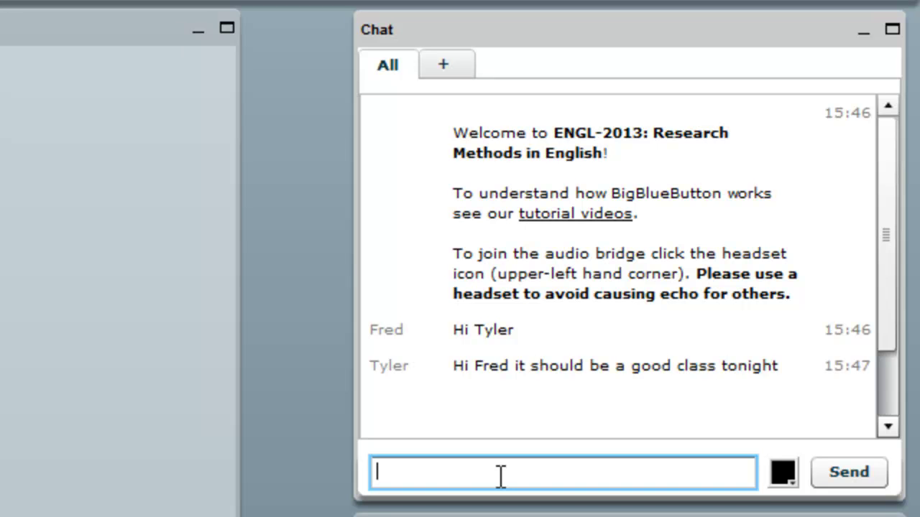
- Start a private chat with the presenter, send "How long is the class?", and return to the public chat
{"action": "left_click", "coordinate": [434, 61]}
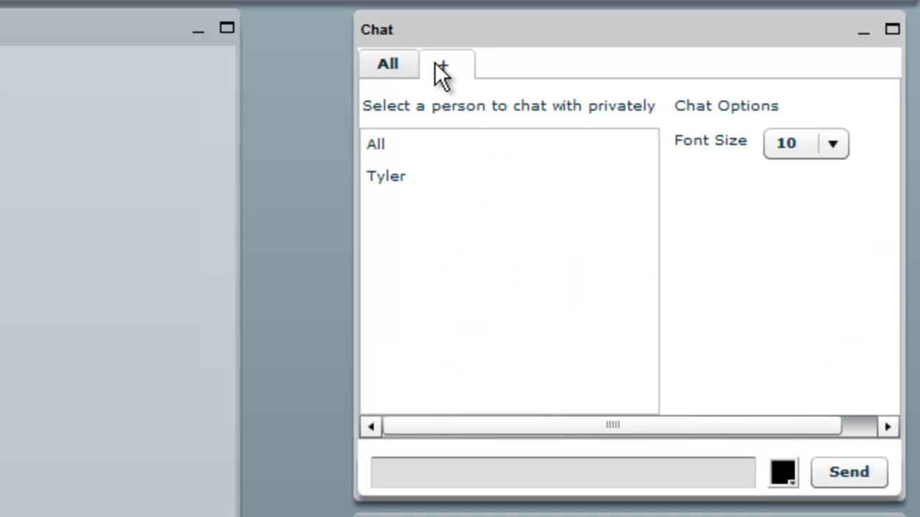
{"action": "double_click", "coordinate": [386, 177]}
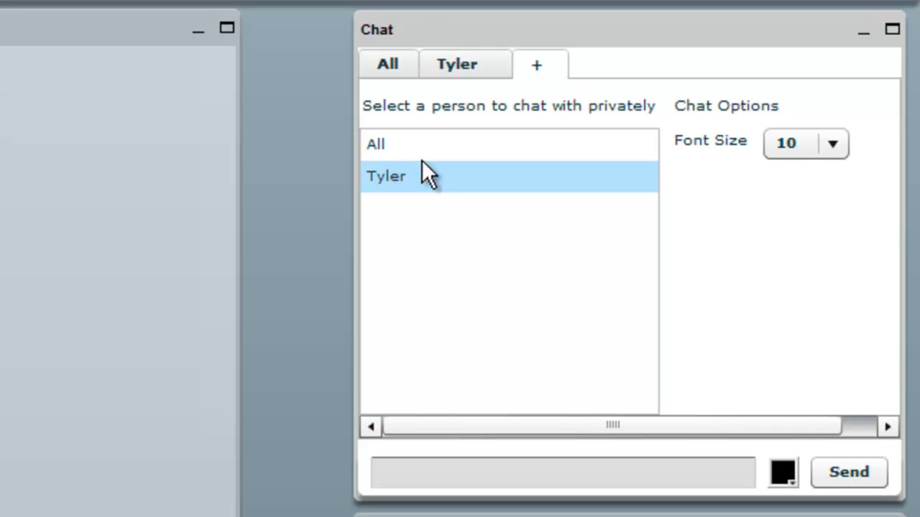
{"action": "left_click", "coordinate": [471, 65]}
{"action": "left_click", "coordinate": [473, 475]}
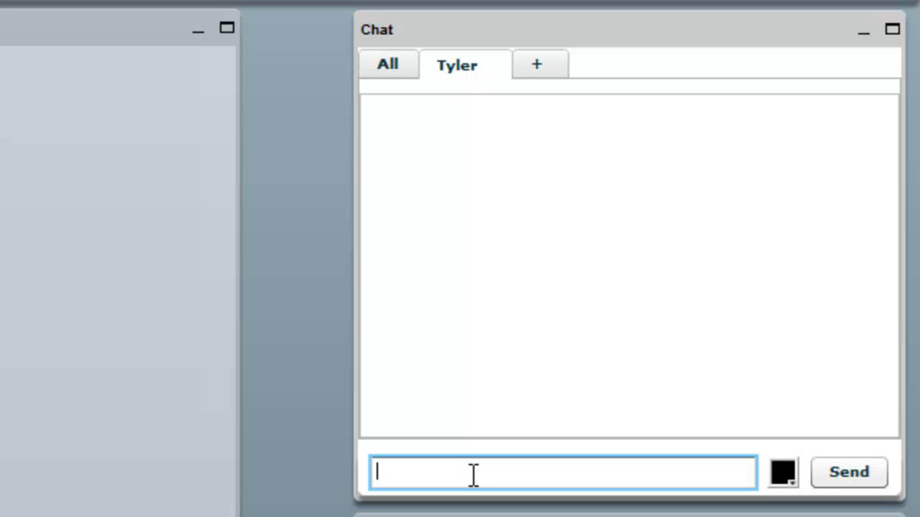
{"action": "type", "text": "How long i"}
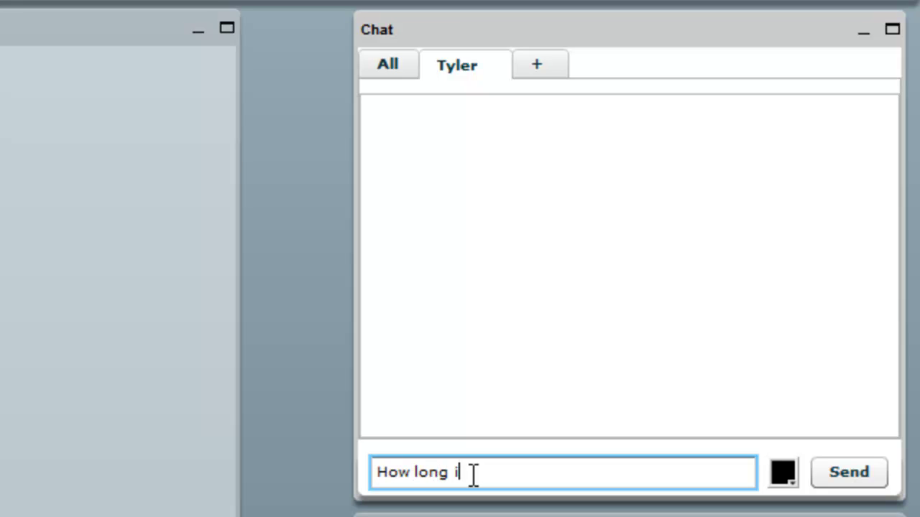
{"action": "type", "text": "s the class?"}
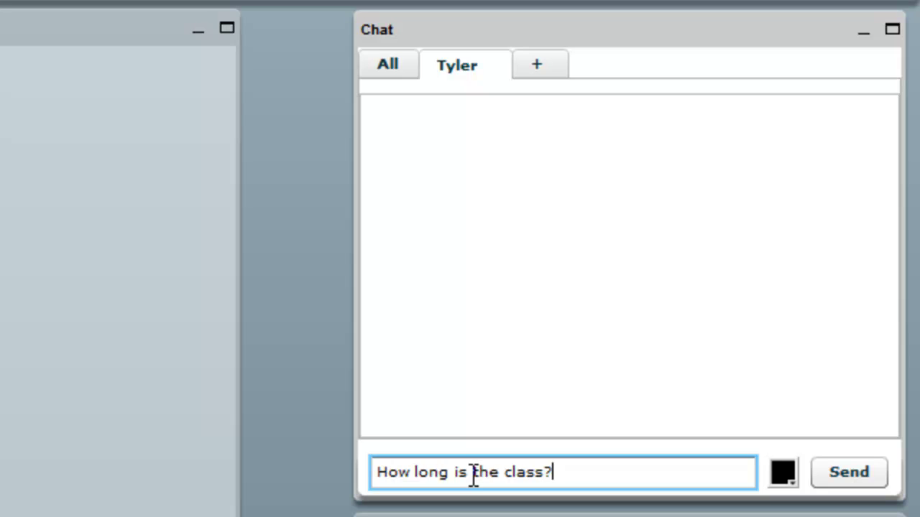
{"action": "key", "text": "Return"}
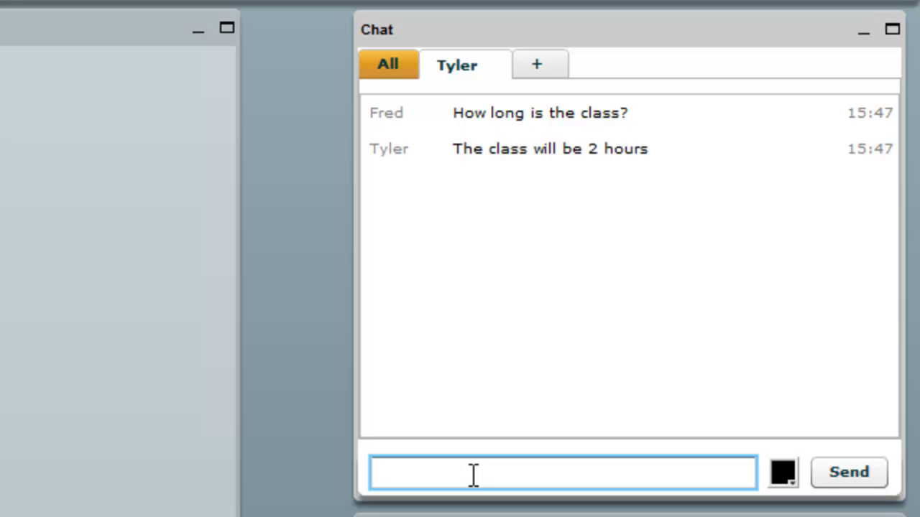
{"action": "left_click", "coordinate": [378, 63]}
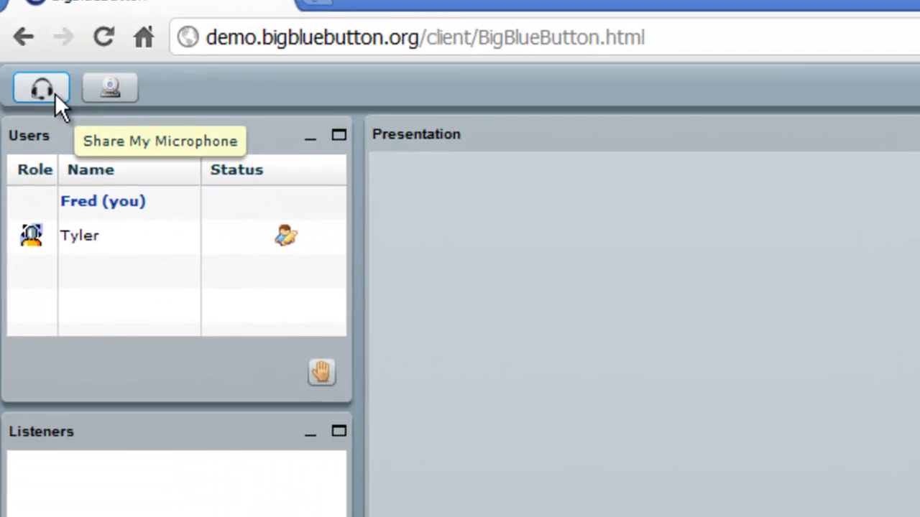
- Begin sharing the microphone, allow camera and microphone access, and play the test sound
{"action": "left_click", "coordinate": [56, 95]}
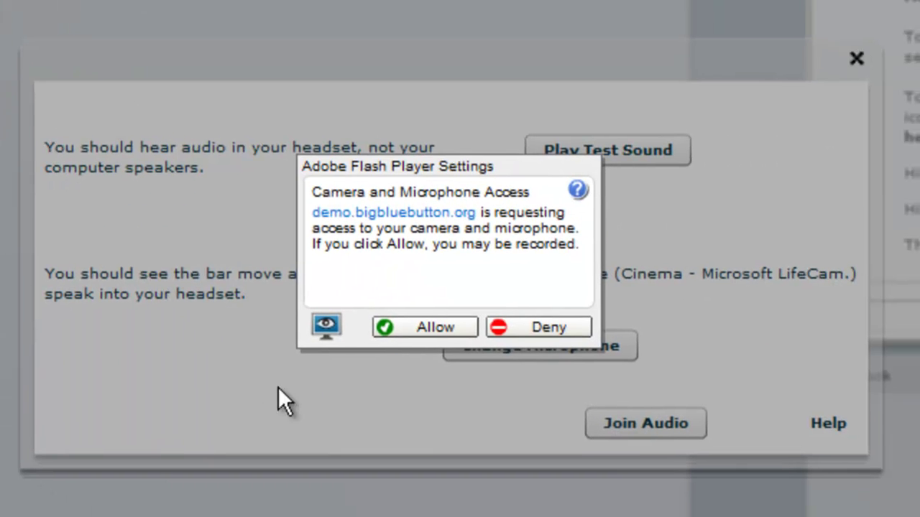
{"action": "left_click", "coordinate": [435, 325]}
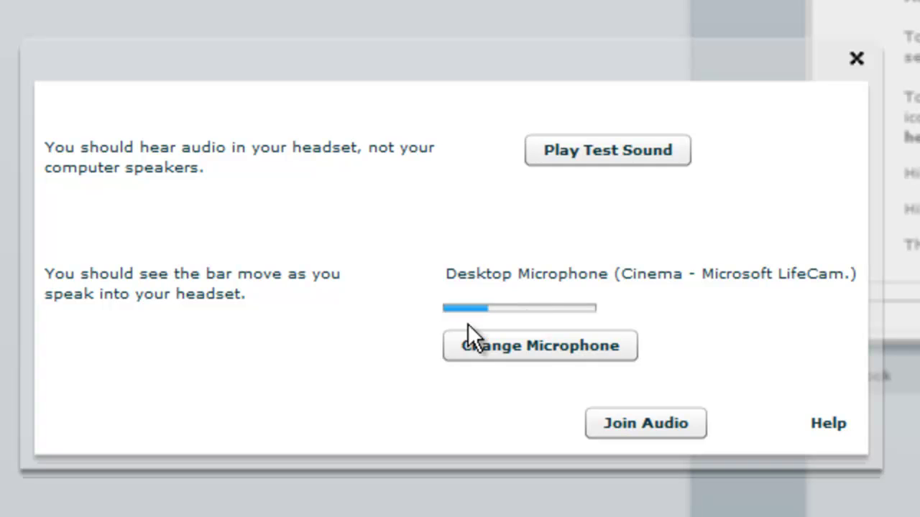
{"action": "left_click", "coordinate": [634, 154]}
- Review the available microphones, keep Desktop Microphone (Cinema - Microsoft LifeCam), and join the audio conference
{"action": "left_click", "coordinate": [475, 352]}
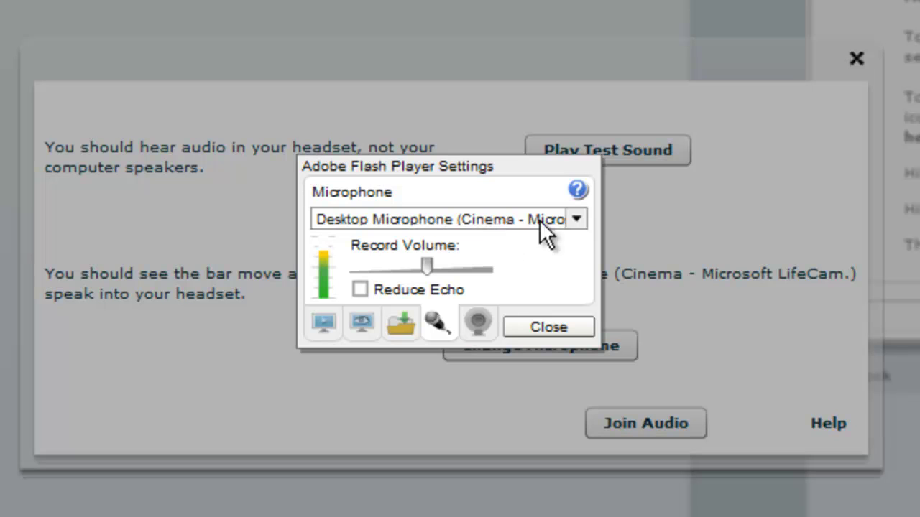
{"action": "left_click", "coordinate": [576, 219]}
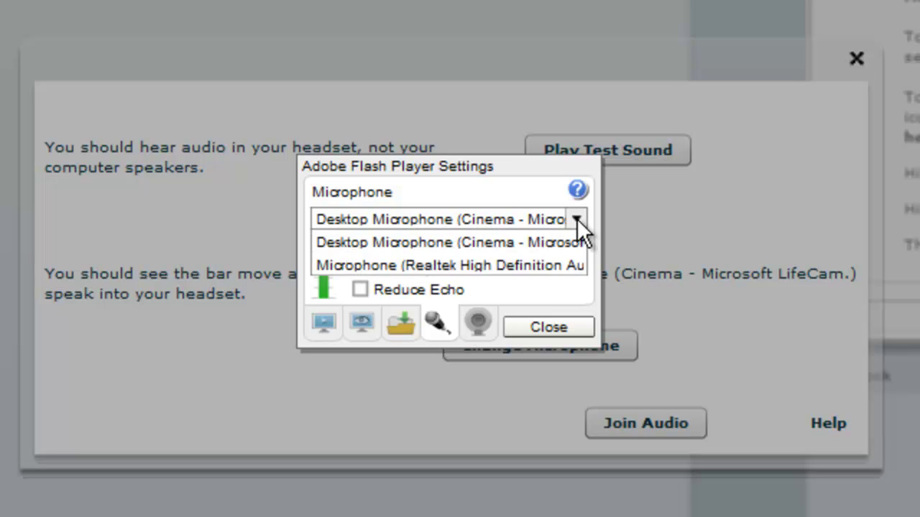
{"action": "left_click", "coordinate": [637, 236]}
{"action": "left_click", "coordinate": [560, 325]}
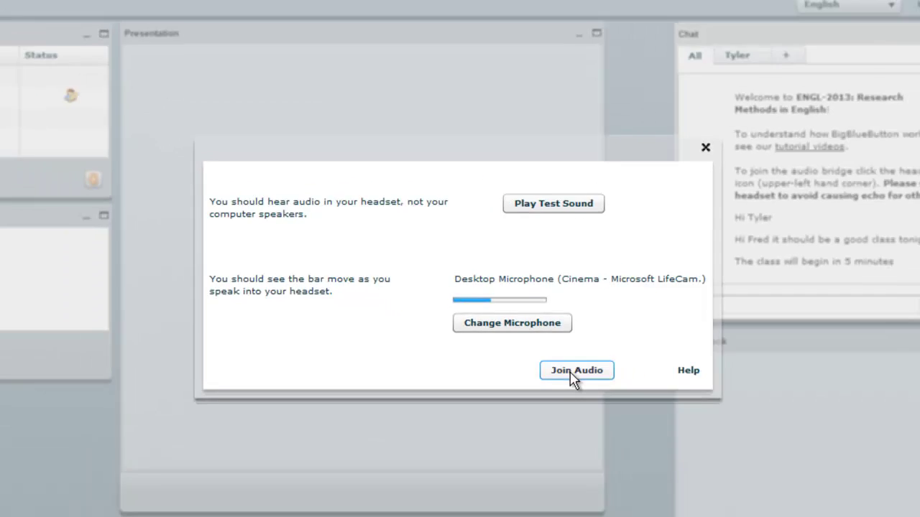
{"action": "left_click", "coordinate": [645, 423]}
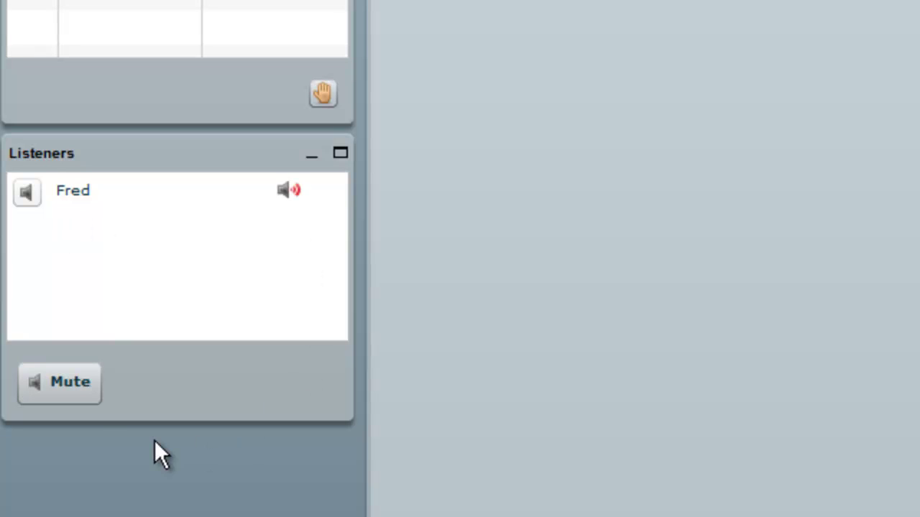
- Mute your own microphone in the audio conference and unmute it again
{"action": "left_click", "coordinate": [87, 397]}
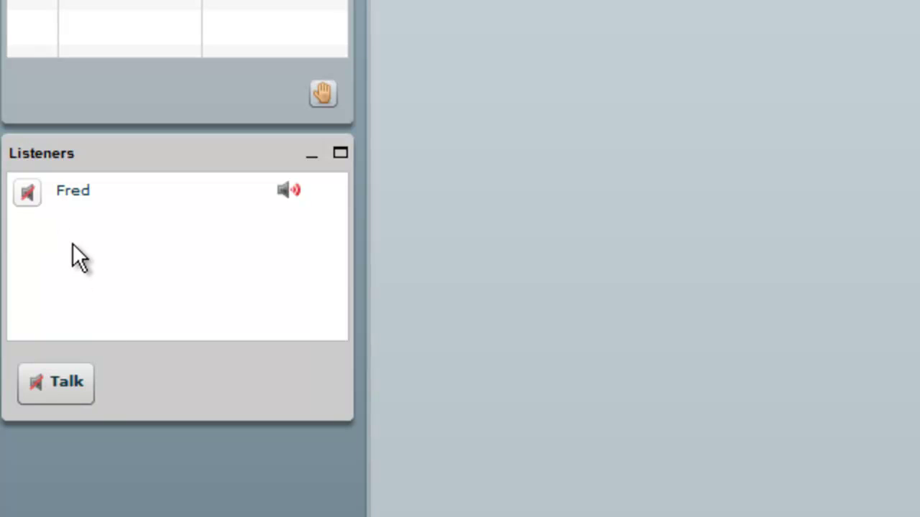
{"action": "left_click", "coordinate": [84, 384]}
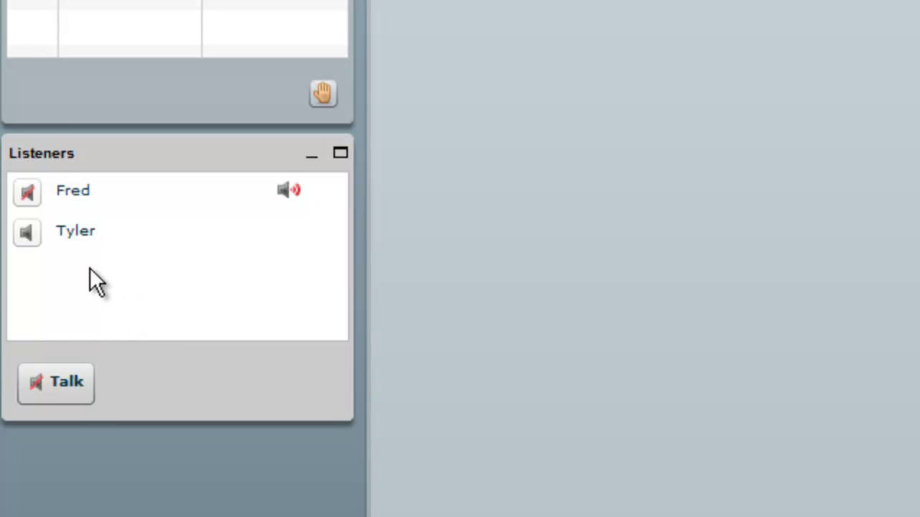
{"action": "left_click", "coordinate": [94, 404]}
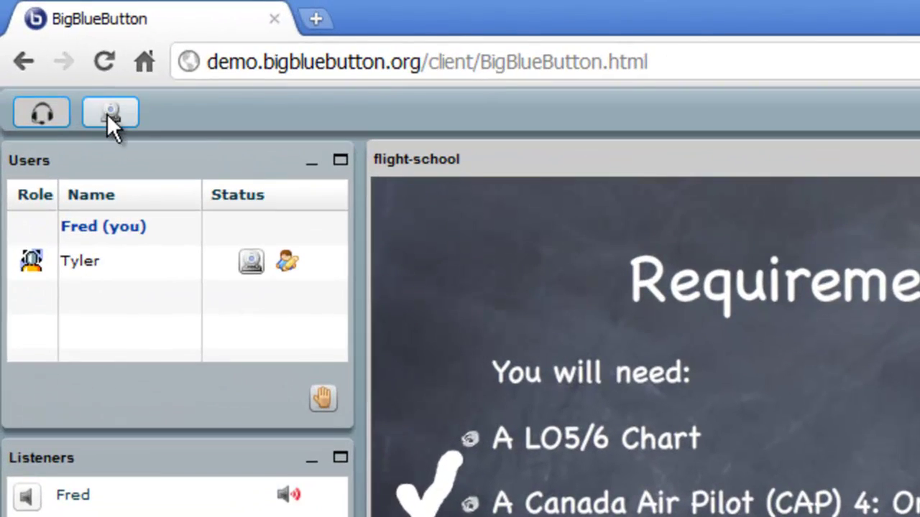
- Share the webcam with the Microsoft LifeCam Cinema camera, moving its preview window over the slide before publishing
{"action": "left_click", "coordinate": [108, 114]}
{"action": "left_click_drag", "start_coordinate": [99, 149], "coordinate": [734, 275]}
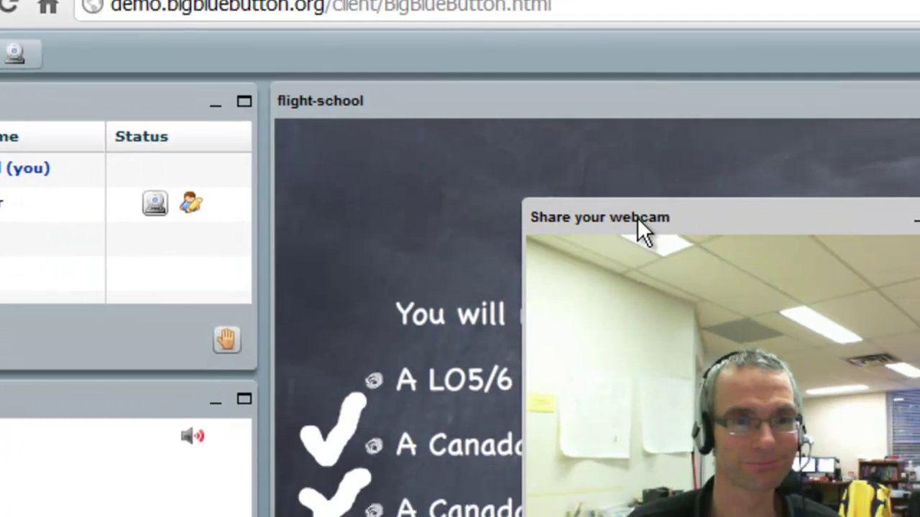
{"action": "left_click", "coordinate": [467, 464]}
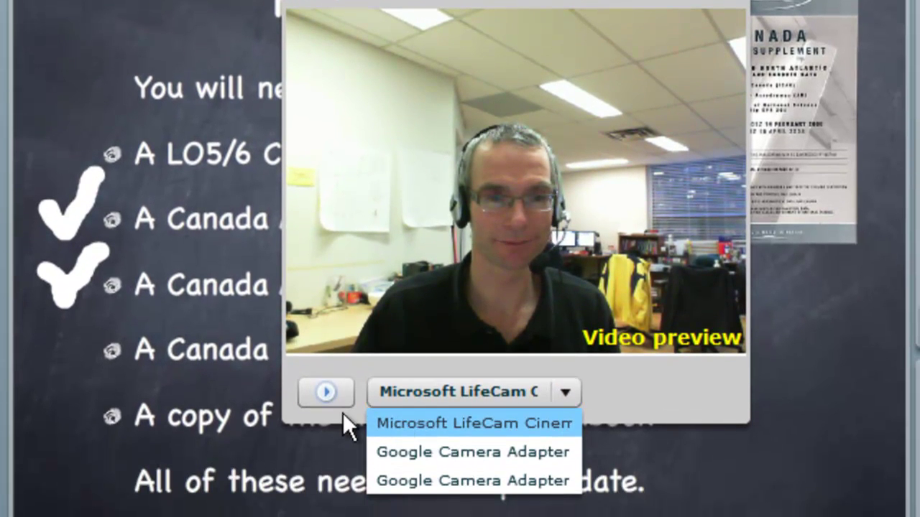
{"action": "left_click", "coordinate": [339, 446]}
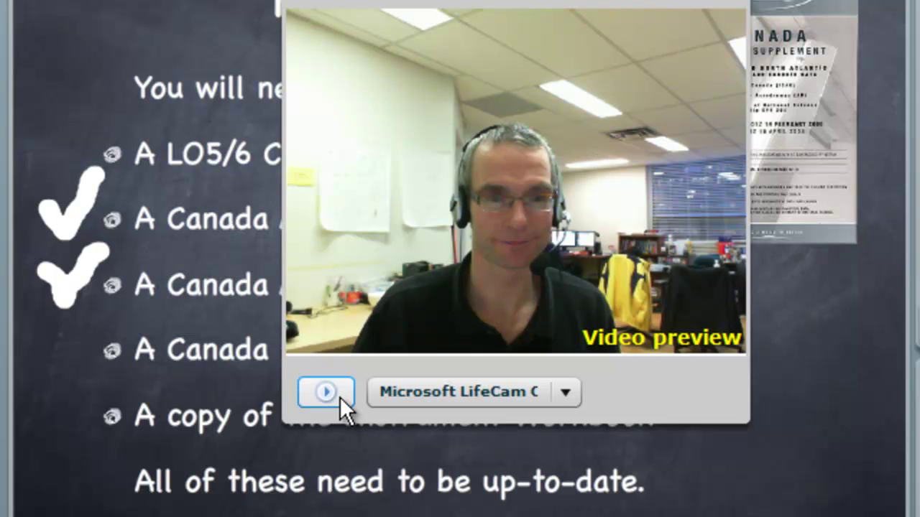
{"action": "left_click", "coordinate": [336, 394]}
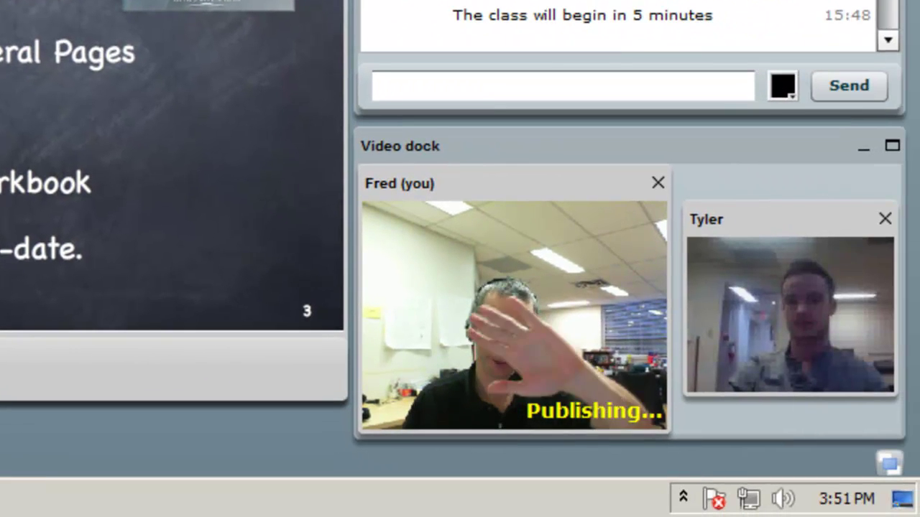
- Bring the presenter's webcam into focus in the video dock, and switch the focus back to your own
{"action": "left_click", "coordinate": [819, 315]}
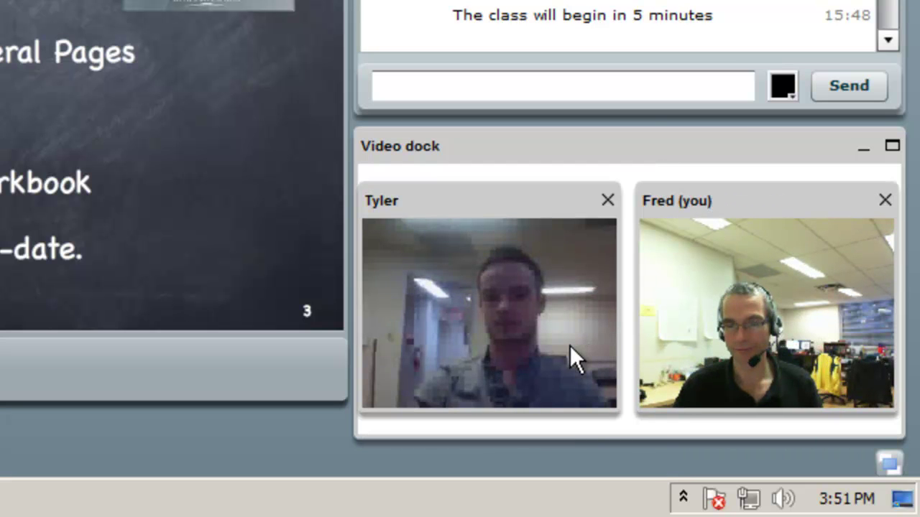
{"action": "left_click", "coordinate": [690, 348]}
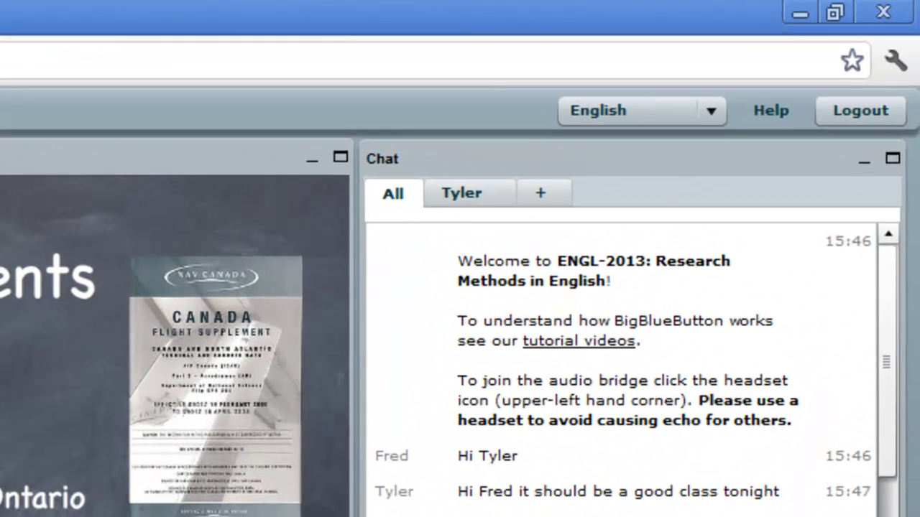
- Look through the available interface languages and keep English
{"action": "left_click", "coordinate": [700, 112]}
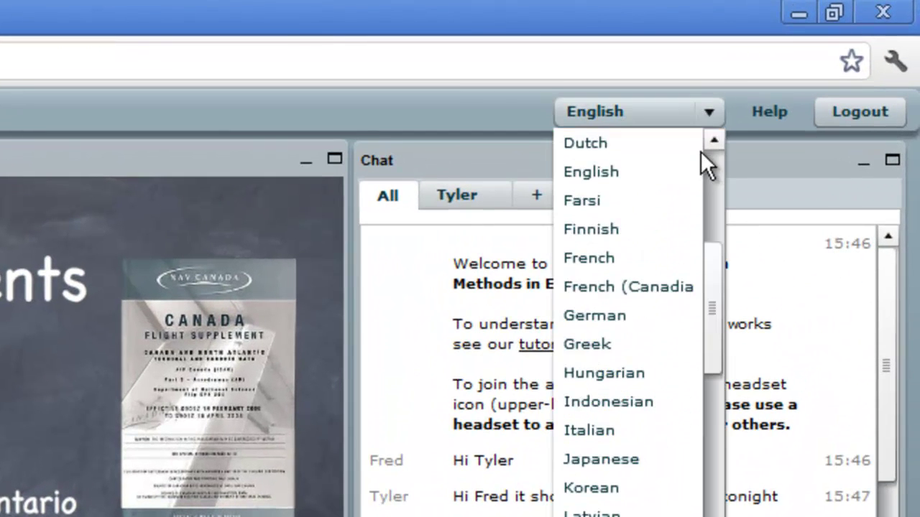
{"action": "left_click_drag", "start_coordinate": [706, 264], "coordinate": [711, 341]}
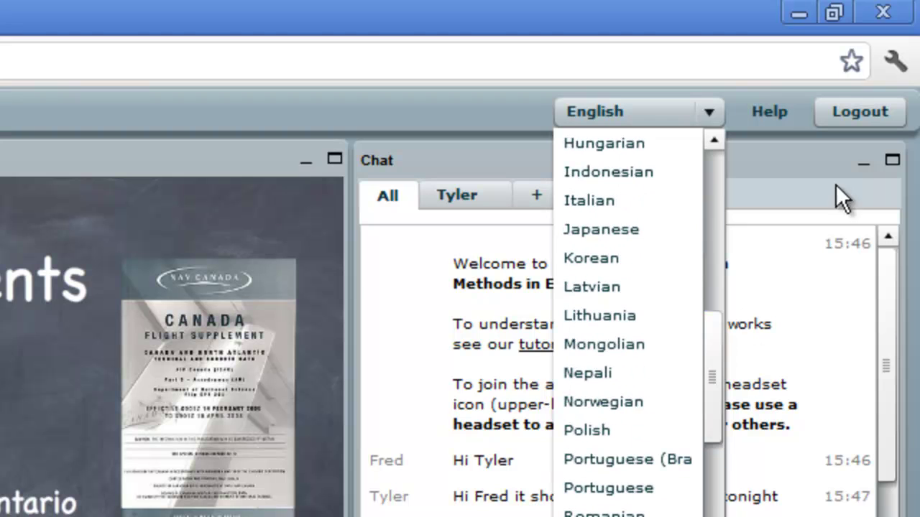
{"action": "left_click", "coordinate": [646, 116]}
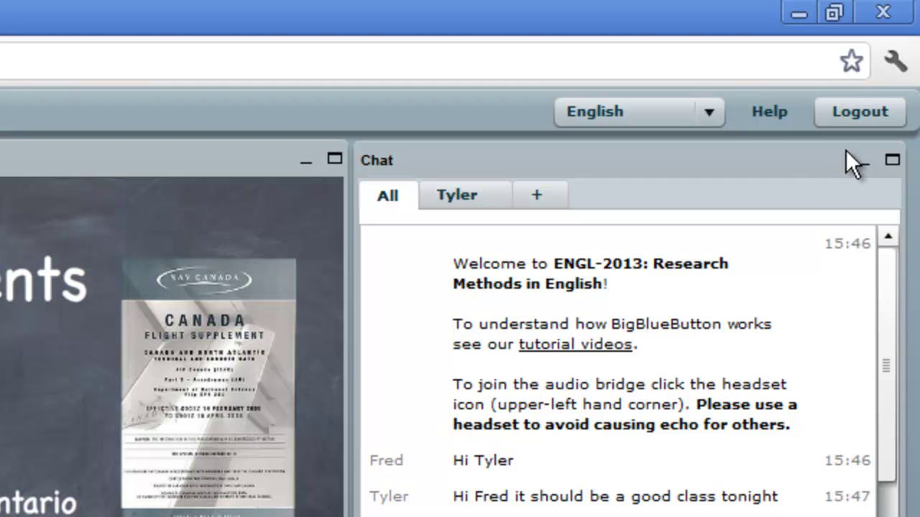